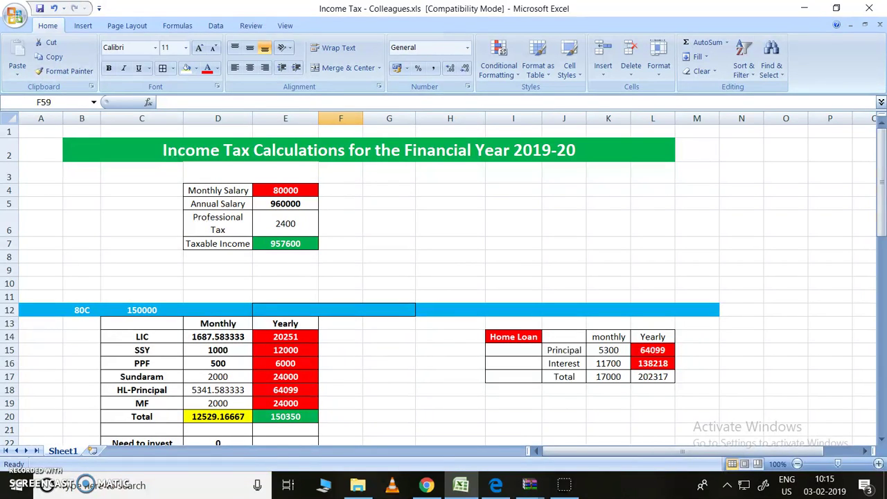
Review how the annual salary is calculated across the worksheet.
left_click(284, 203)
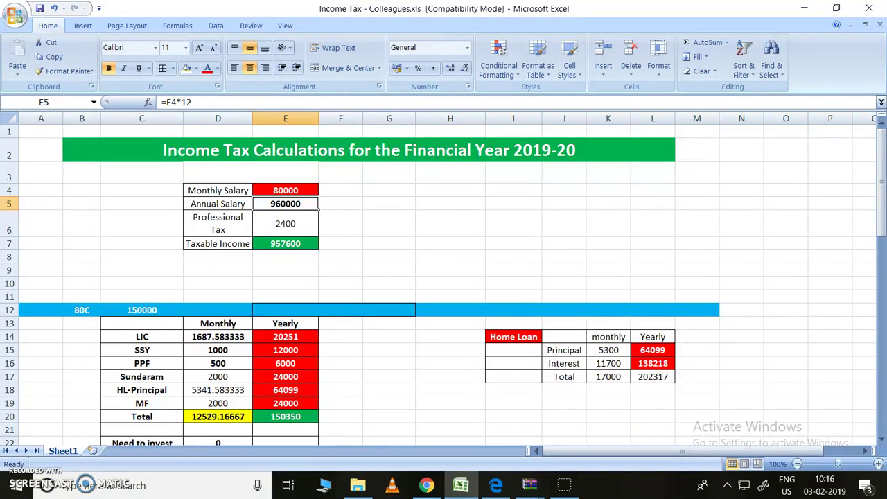
scroll(443, 284, "down", 1)
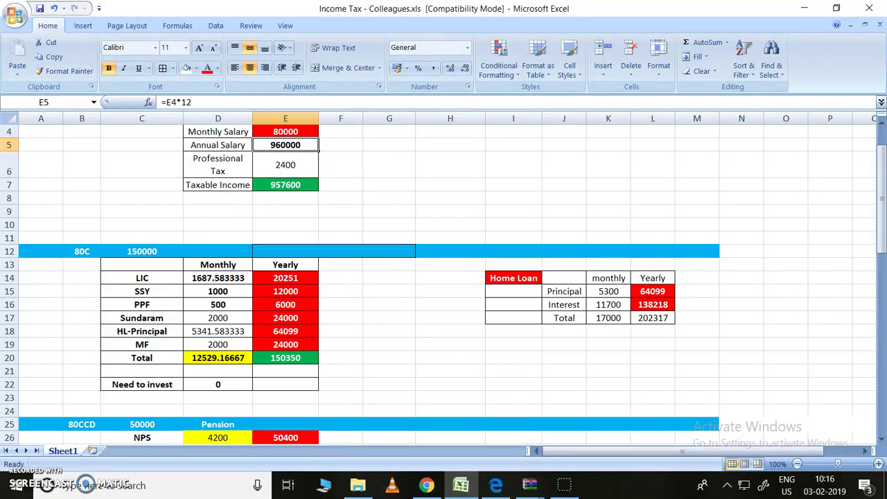
scroll(443, 284, "down", 2)
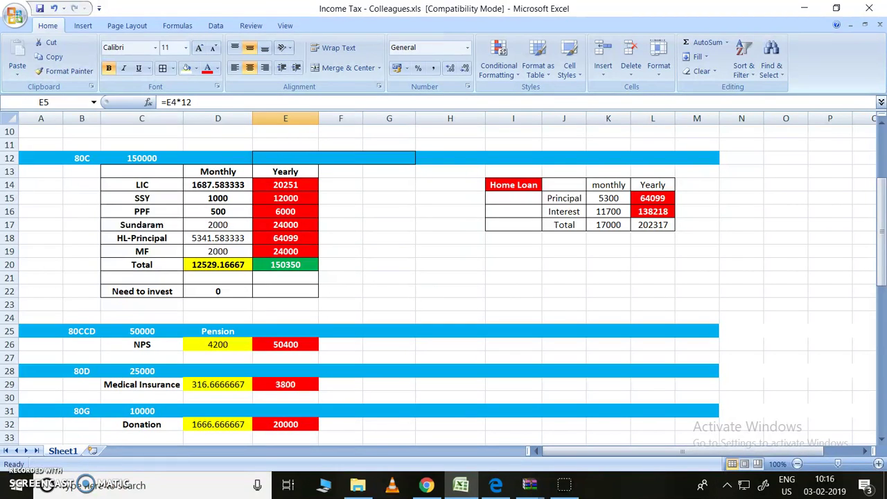
scroll(444, 278, "down", 1)
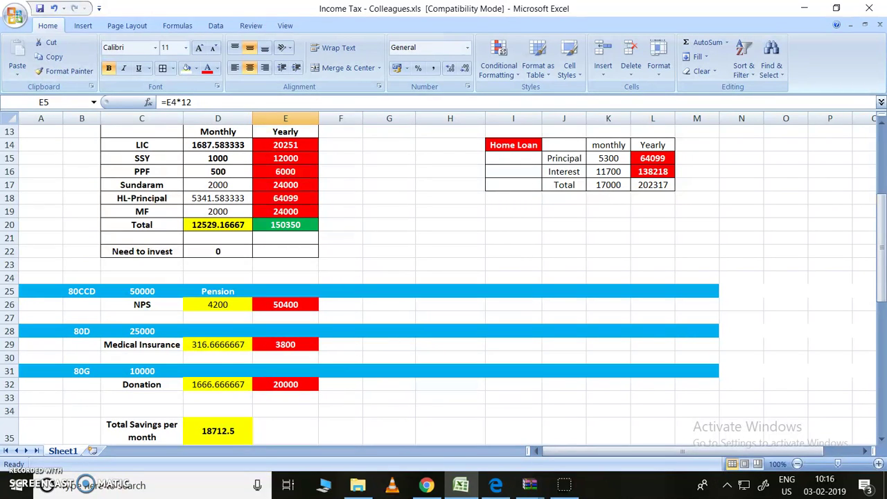
scroll(443, 278, "up", 2)
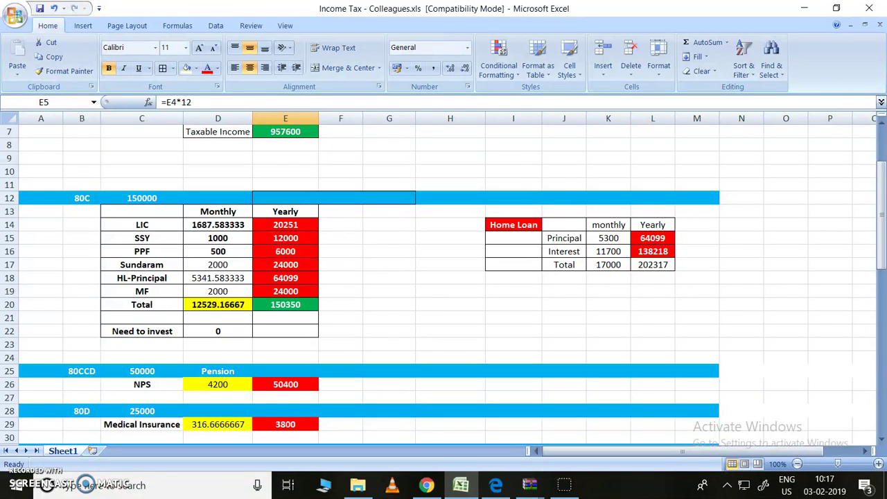
scroll(444, 284, "up", 2)
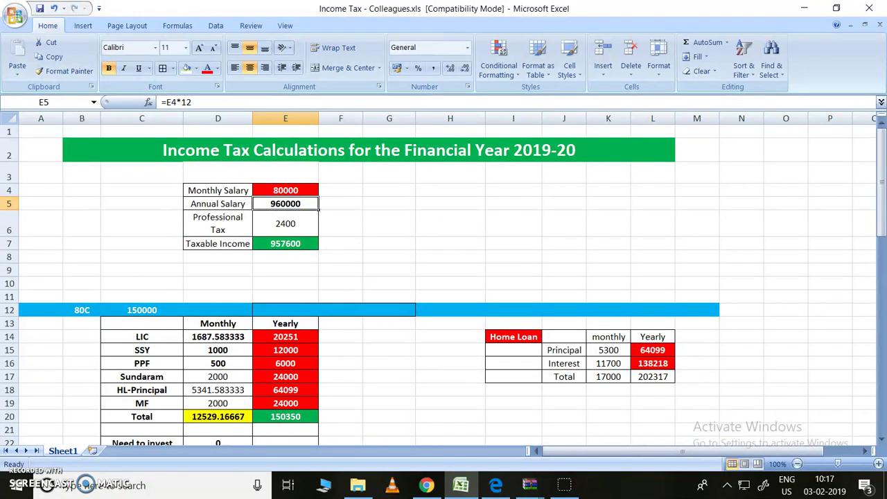
scroll(443, 284, "down", 3)
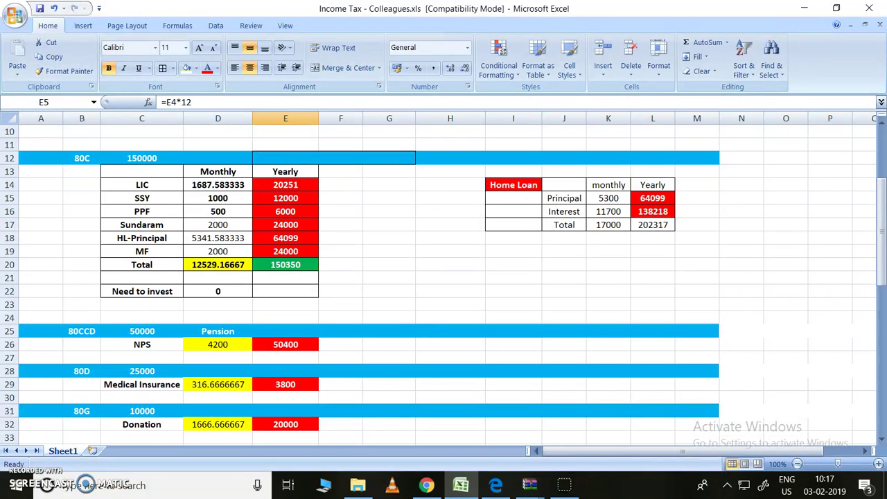
scroll(443, 284, "up", 1)
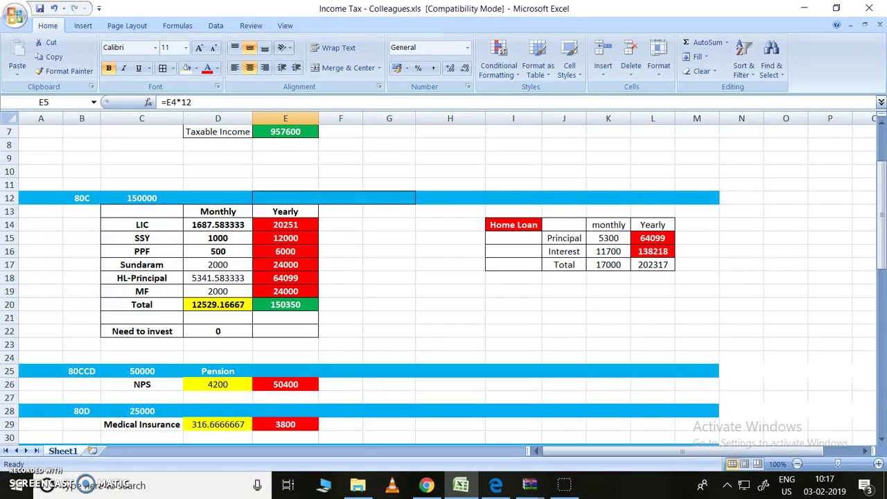
scroll(443, 284, "up", 2)
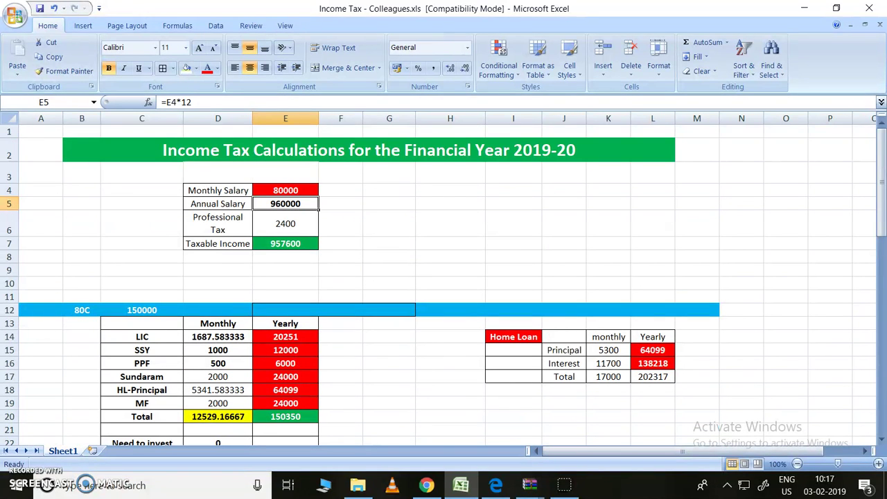
scroll(443, 285, "down", 5)
scroll(443, 284, "down", 2)
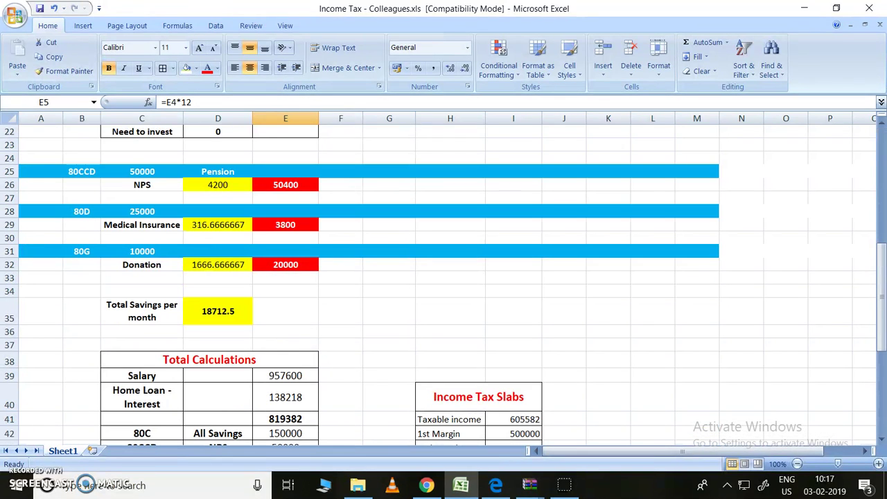
scroll(444, 284, "down", 1)
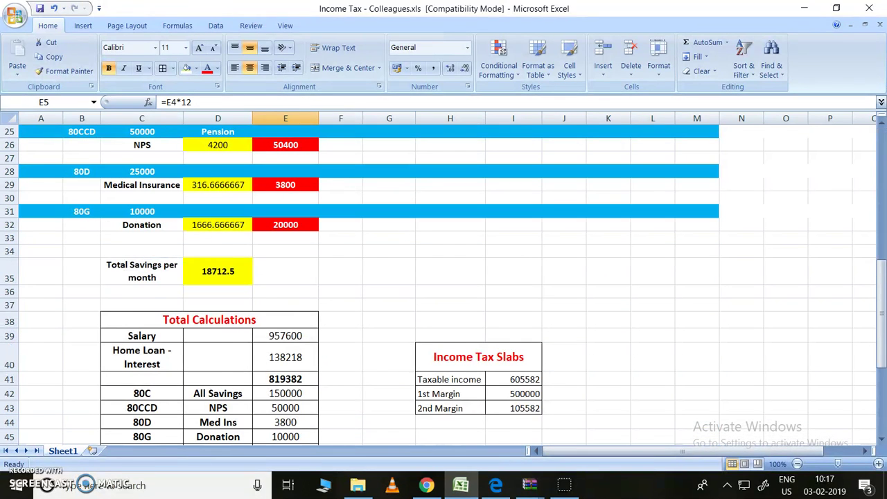
scroll(444, 284, "down", 1)
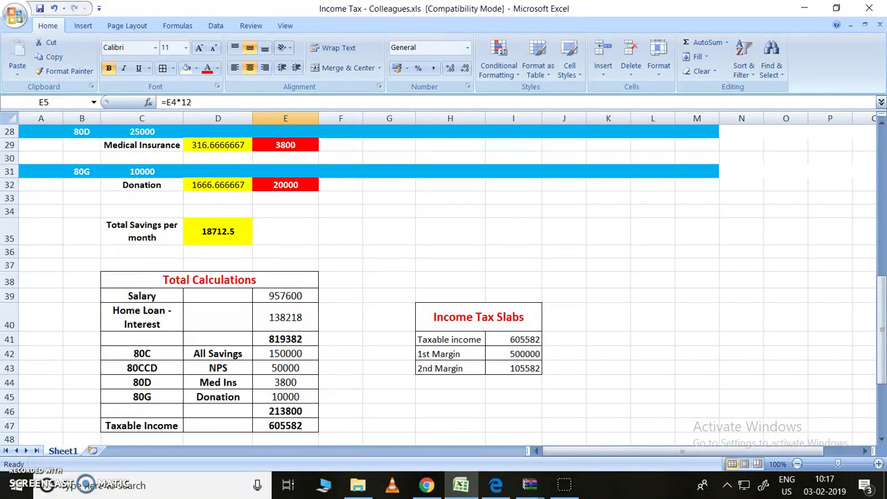
scroll(443, 284, "down", 3)
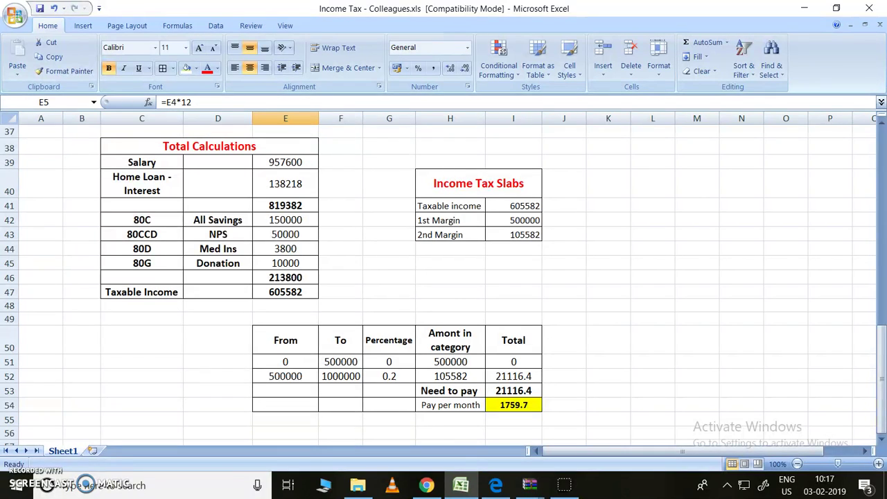
scroll(443, 277, "up", 10)
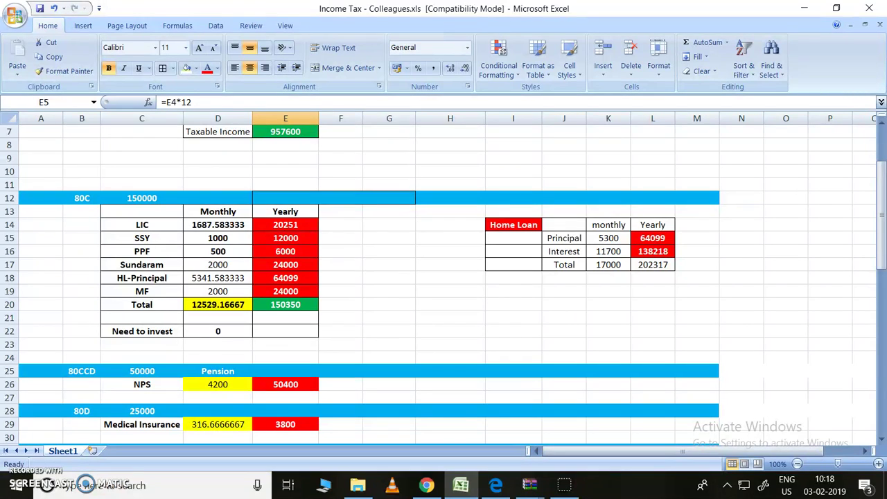
scroll(443, 277, "down", 4)
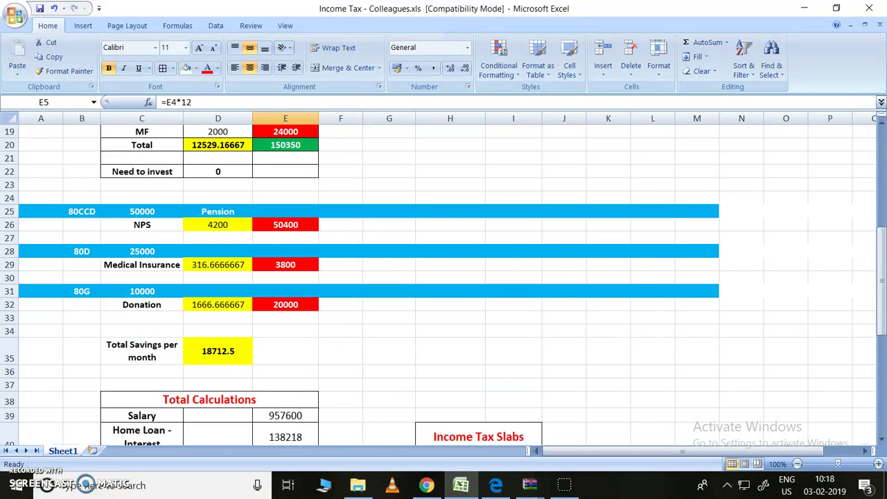
scroll(443, 277, "down", 2)
scroll(443, 278, "down", 4)
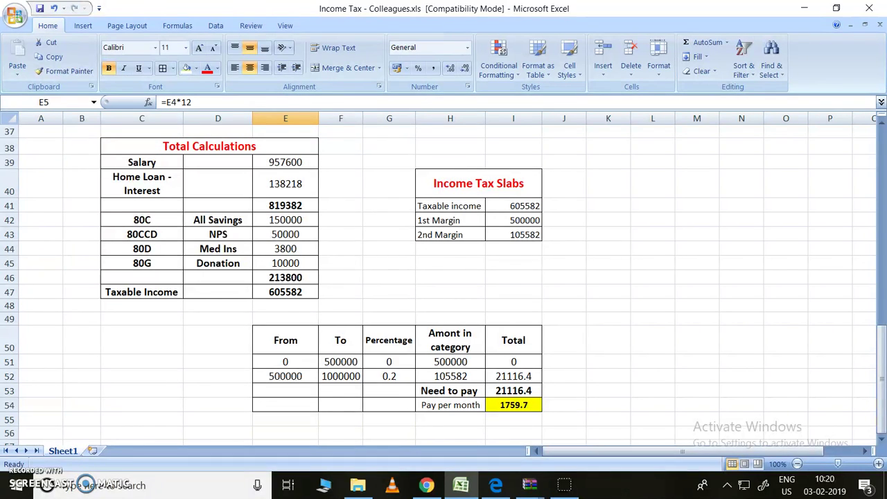
scroll(443, 277, "down", 1)
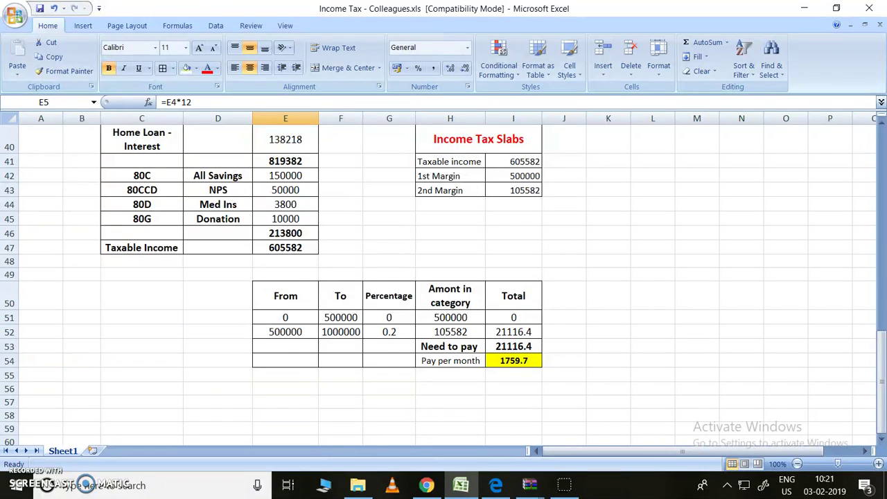
scroll(443, 278, "up", 1)
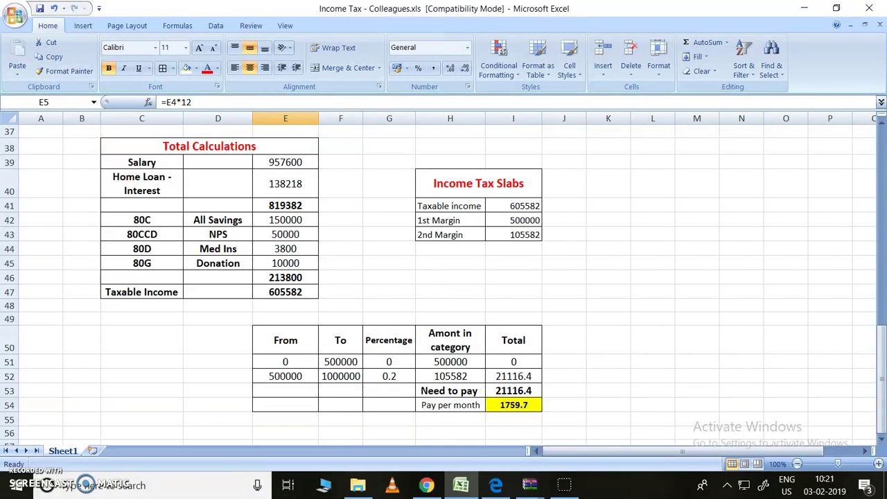
scroll(443, 277, "up", 10)
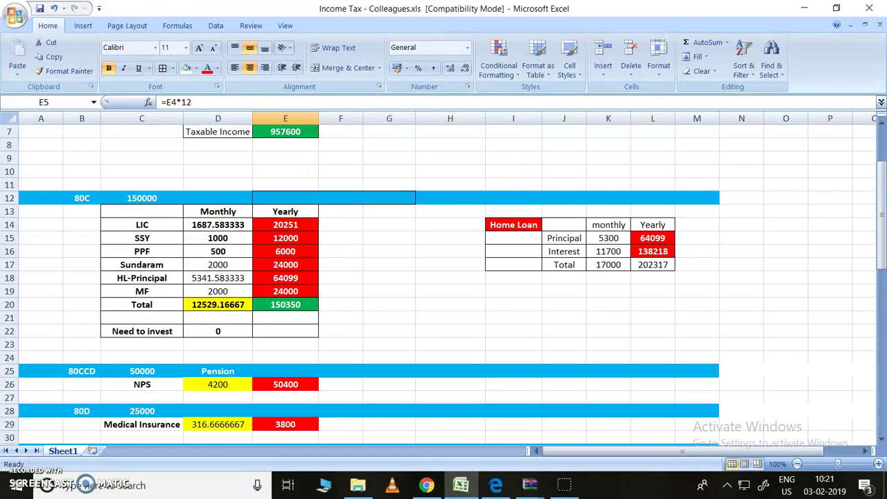
scroll(444, 277, "down", 1)
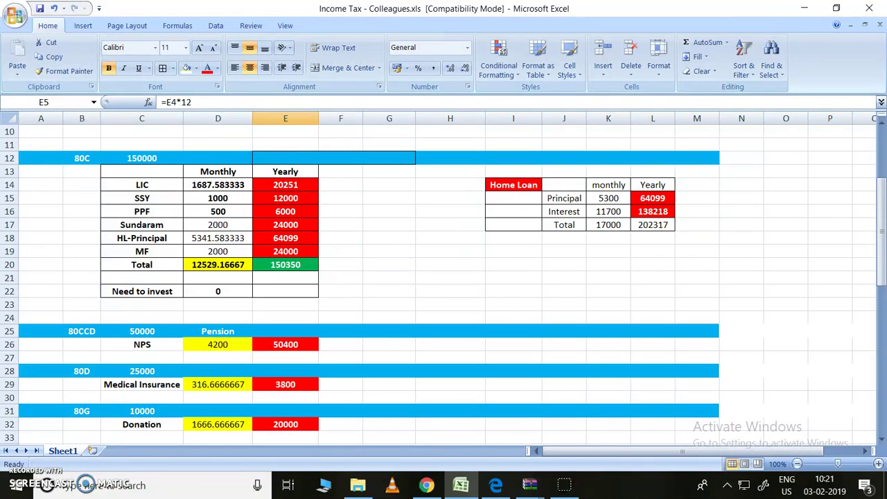
Inspect the LIC, PPF, Sundaram and HL-Principal investment entries.
left_click(182, 188)
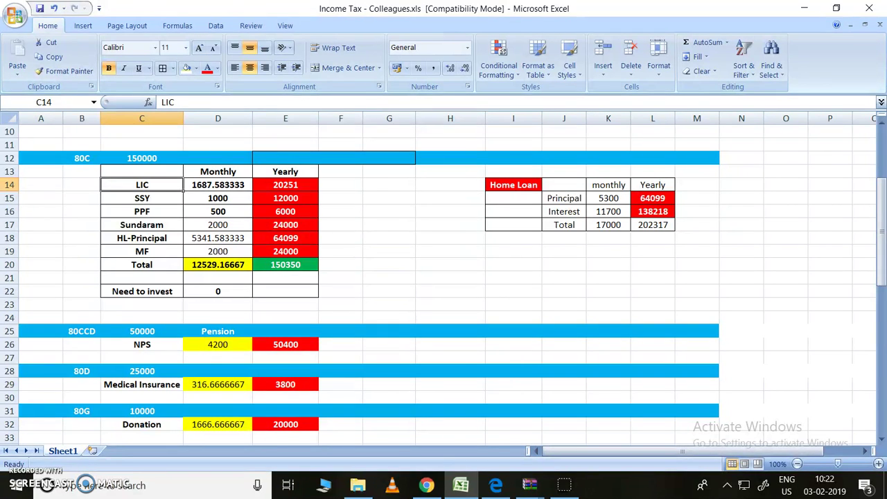
left_click(141, 211)
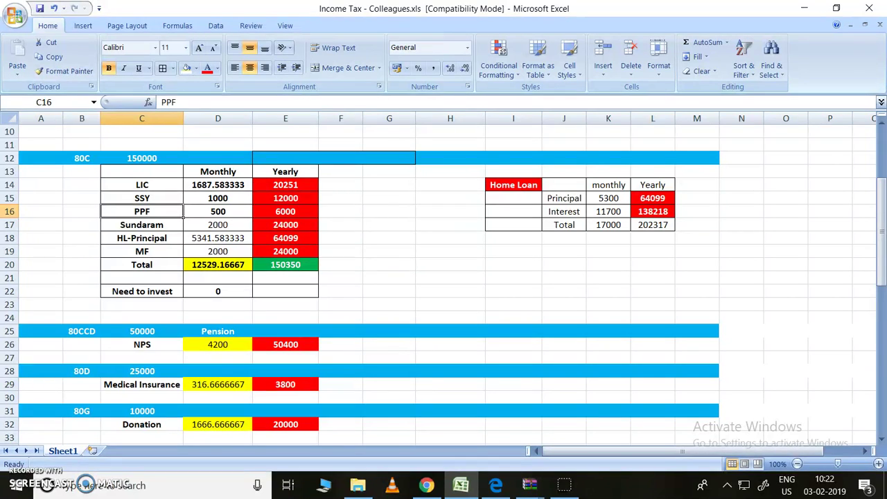
left_click(142, 224)
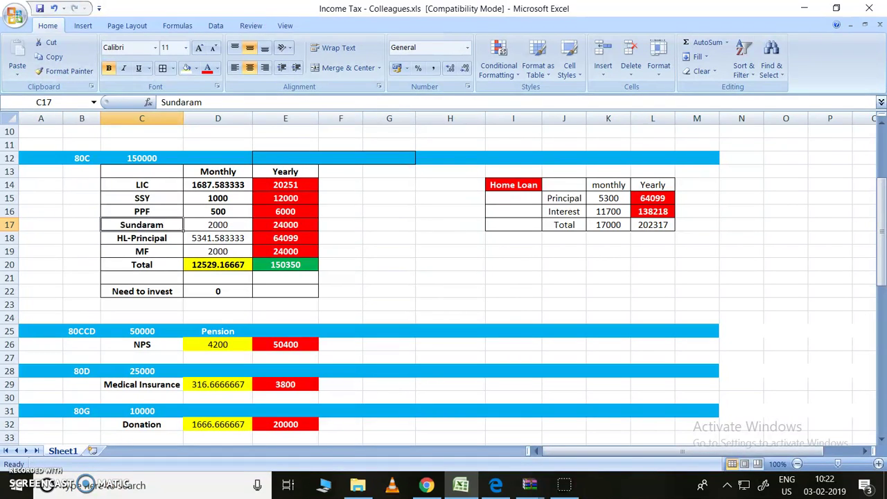
left_click(142, 238)
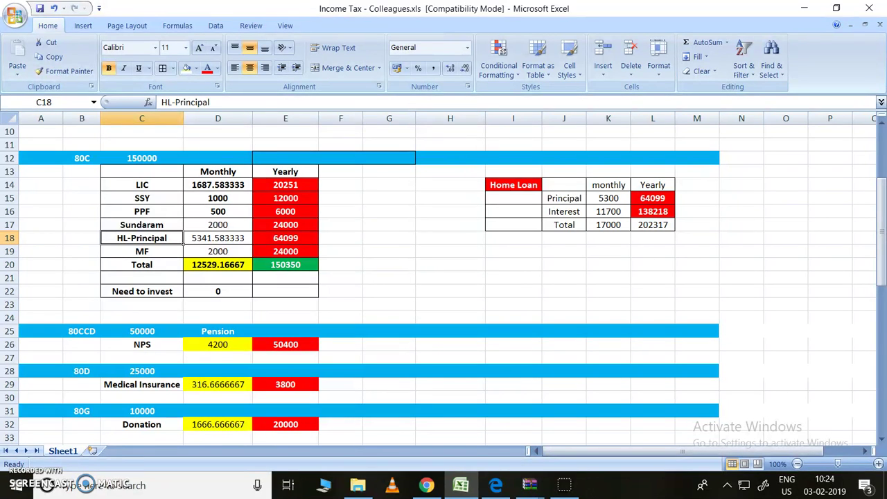
Check the formula behind the monthly tax figure in the tax table.
scroll(444, 277, "down", 1)
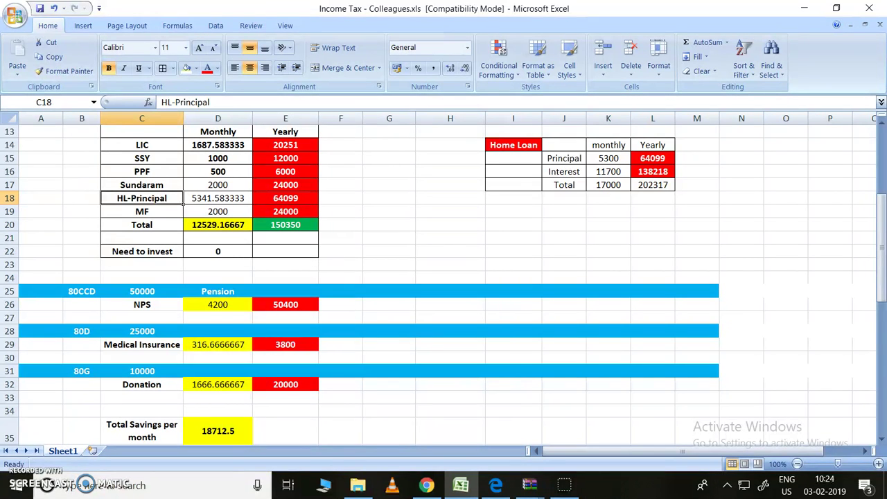
scroll(444, 277, "up", 3)
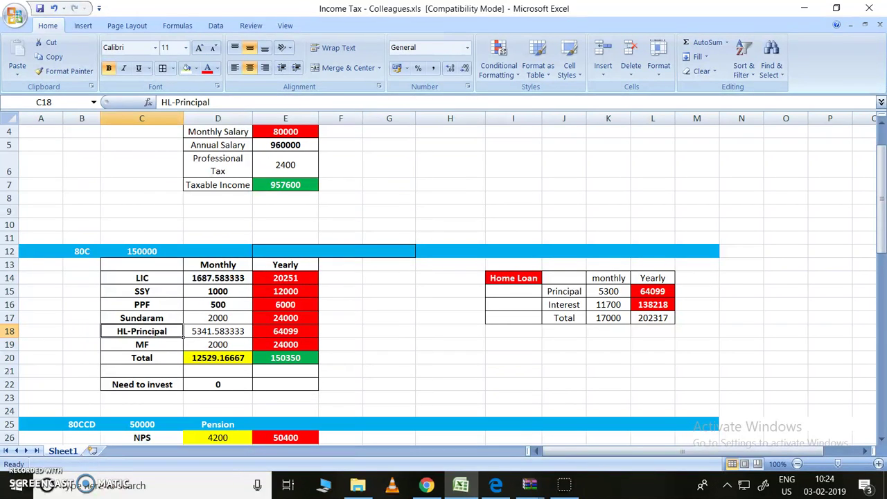
scroll(444, 277, "down", 1)
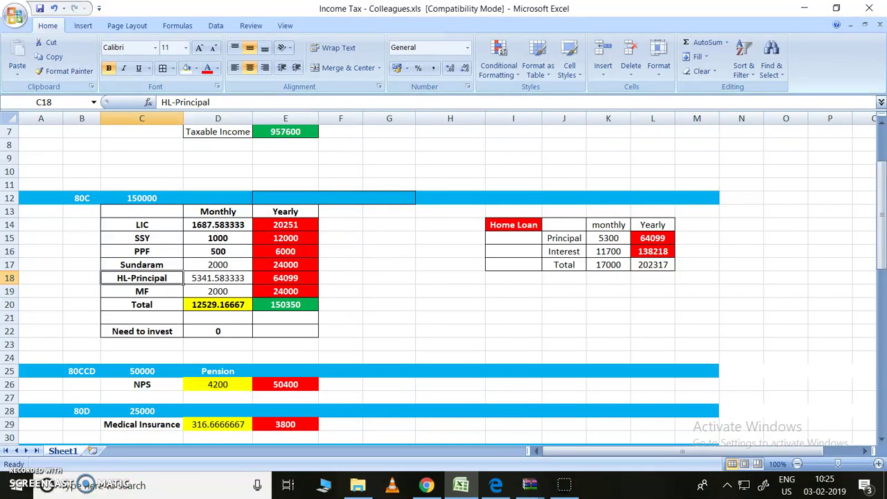
scroll(443, 277, "down", 2)
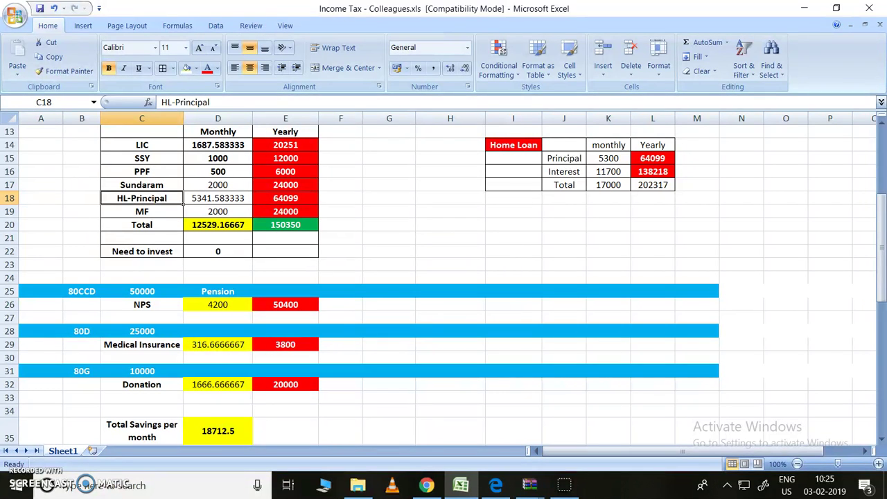
scroll(444, 277, "down", 1)
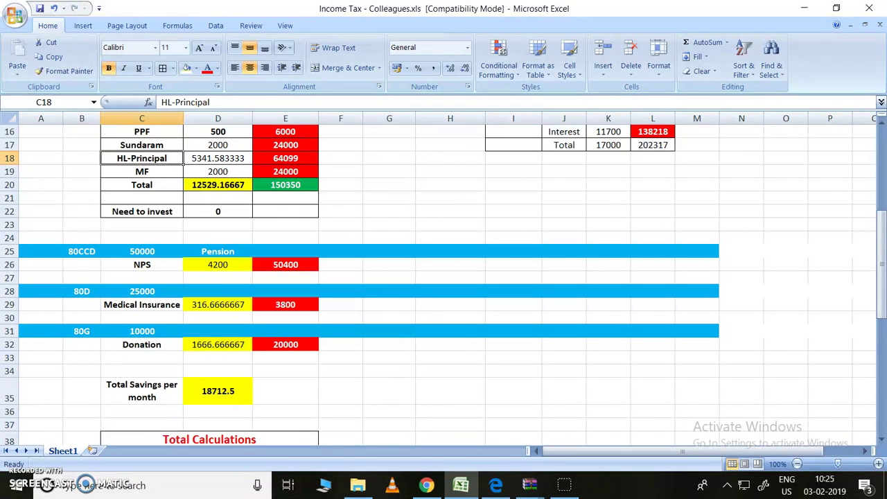
scroll(443, 277, "down", 3)
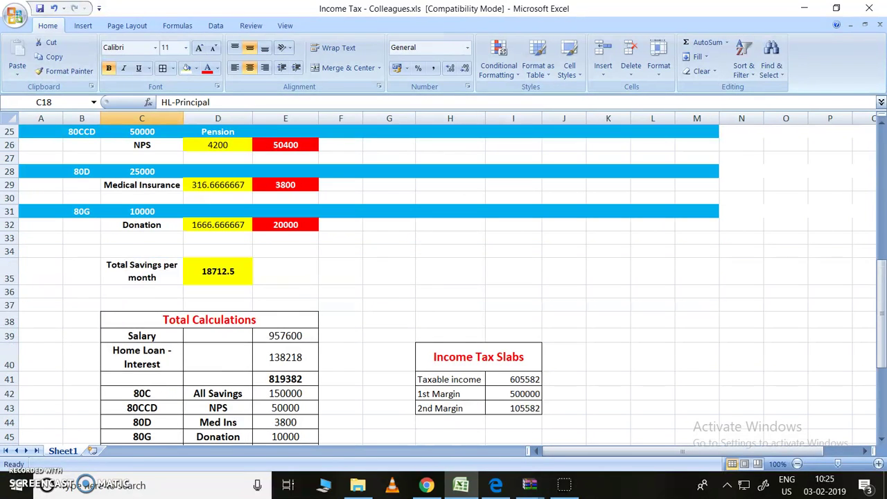
scroll(444, 277, "down", 1)
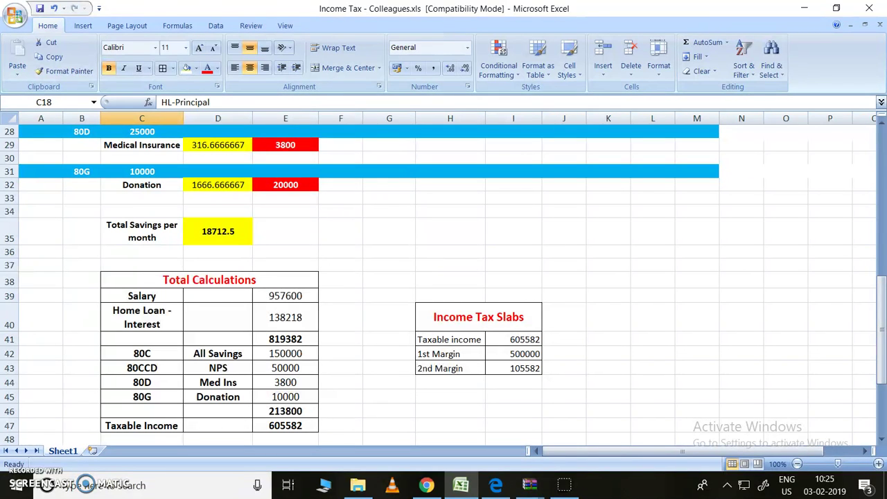
scroll(444, 278, "down", 2)
scroll(443, 277, "down", 1)
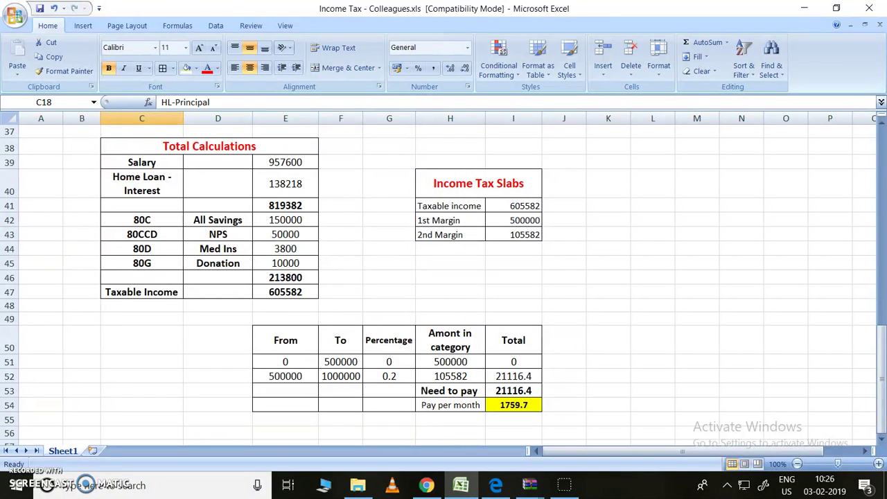
scroll(184, 201, "up", 8)
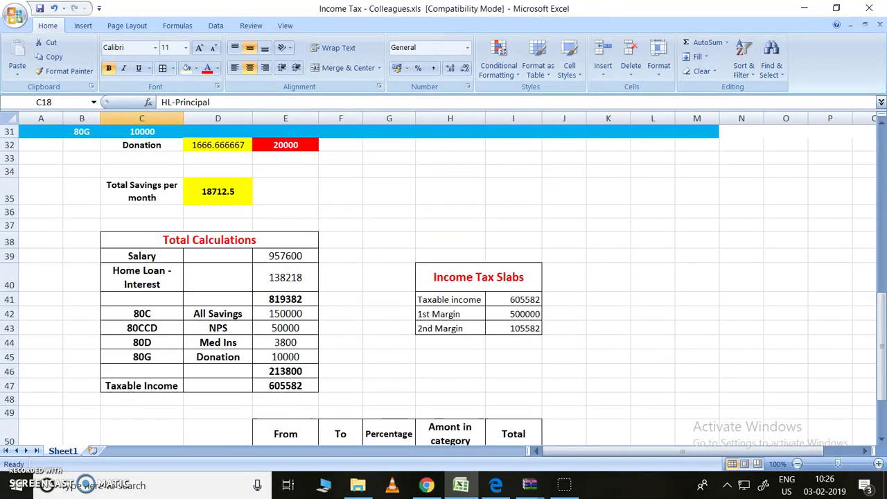
scroll(183, 201, "up", 4)
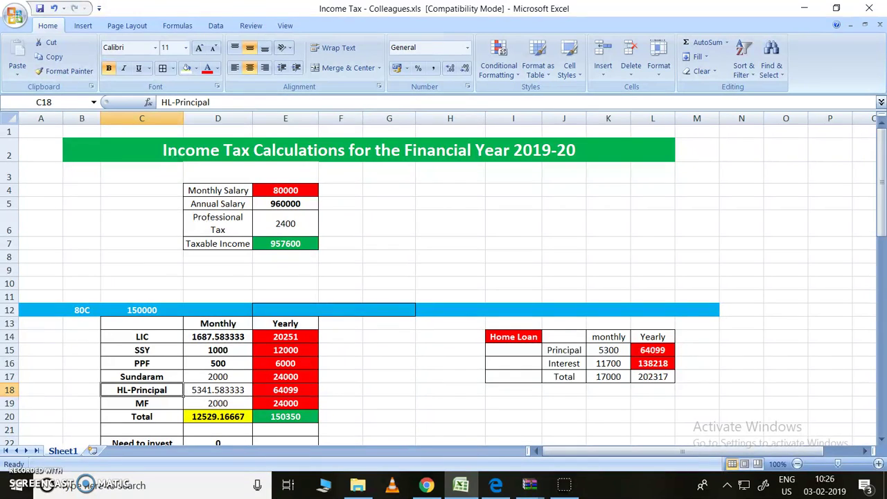
scroll(444, 277, "down", 10)
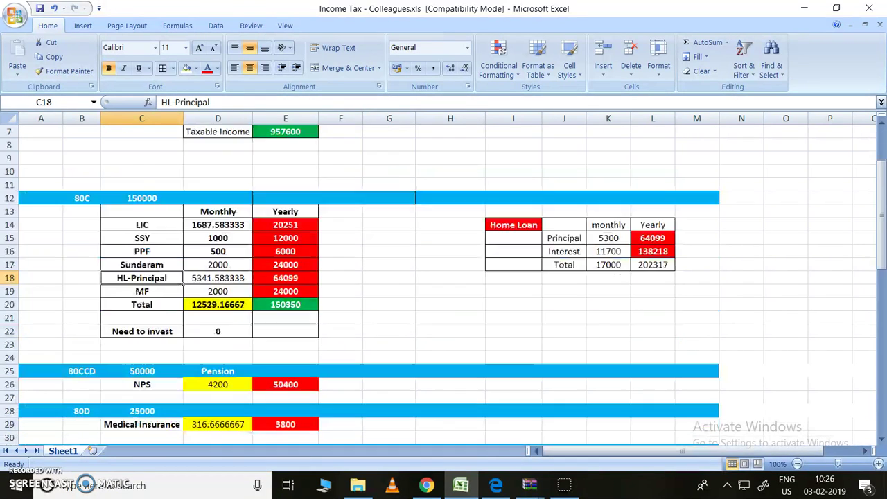
scroll(443, 277, "down", 5)
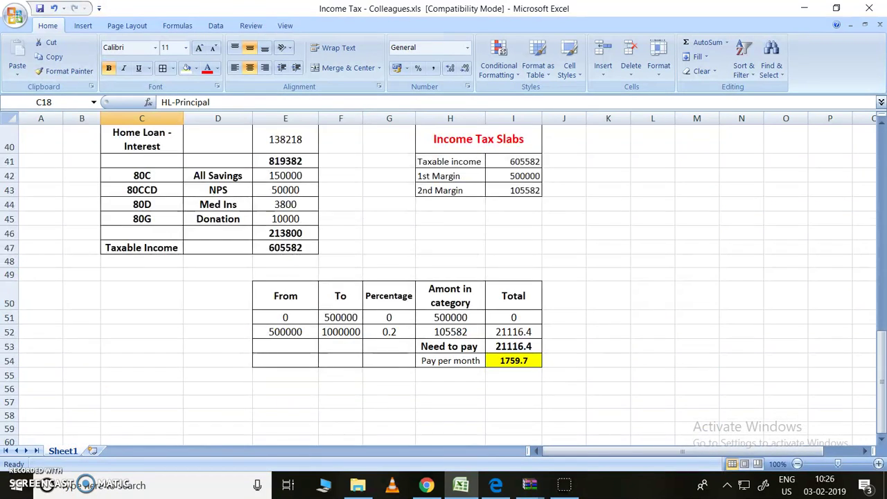
scroll(444, 278, "up", 15)
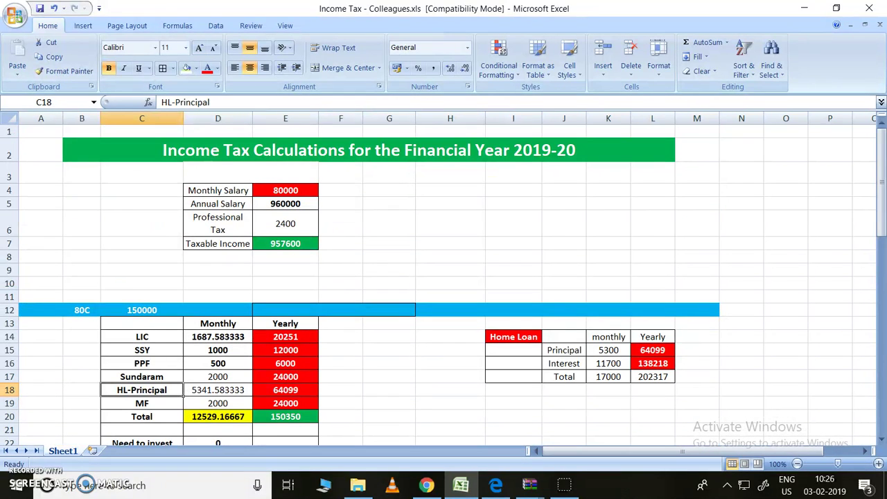
scroll(444, 277, "down", 13)
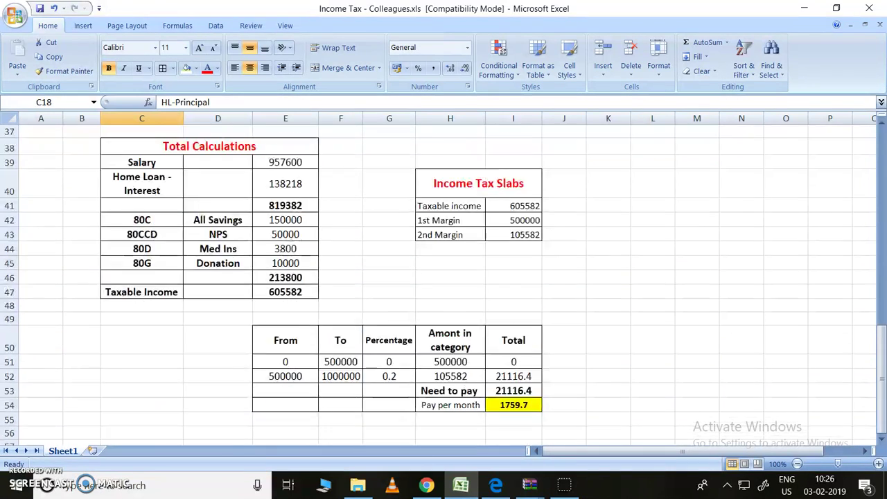
left_click(513, 360)
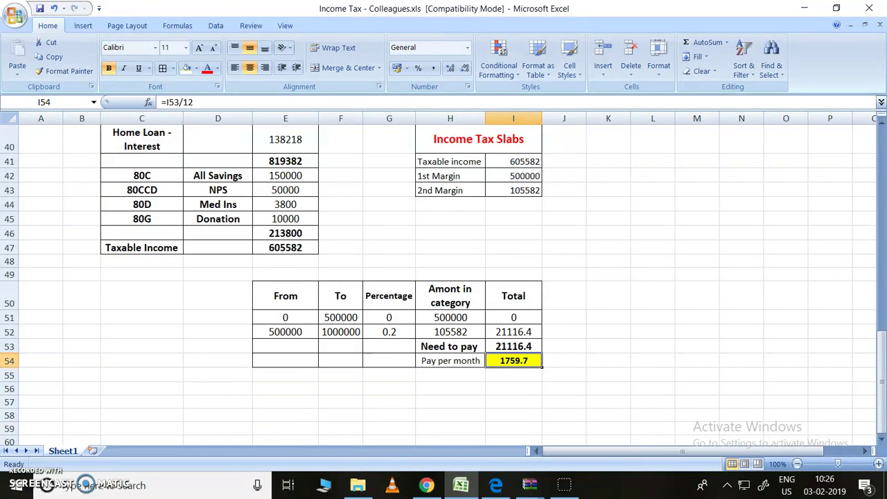
scroll(443, 277, "up", 8)
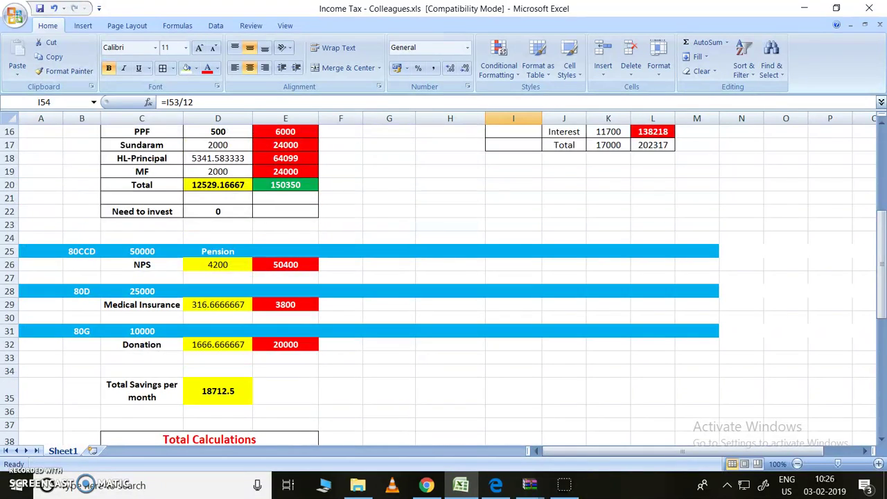
scroll(444, 277, "up", 5)
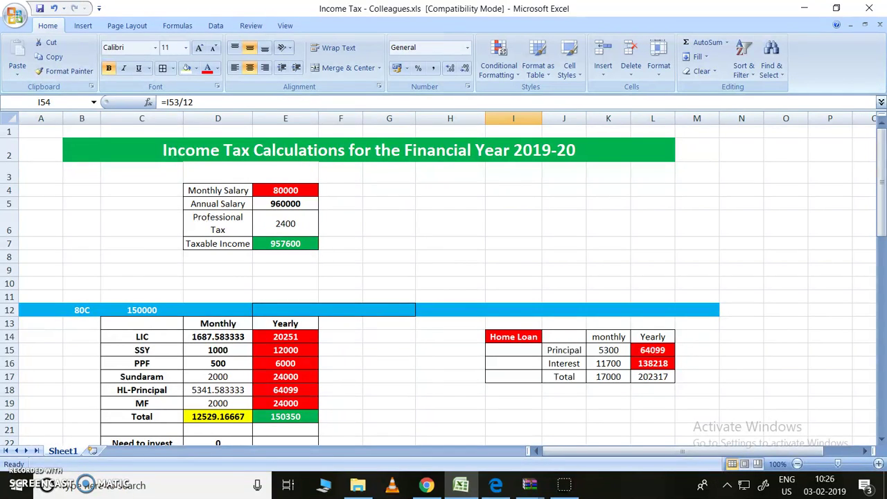
Change the monthly salary to 70000 and review the recalculated totals.
left_click(285, 190)
type("7")
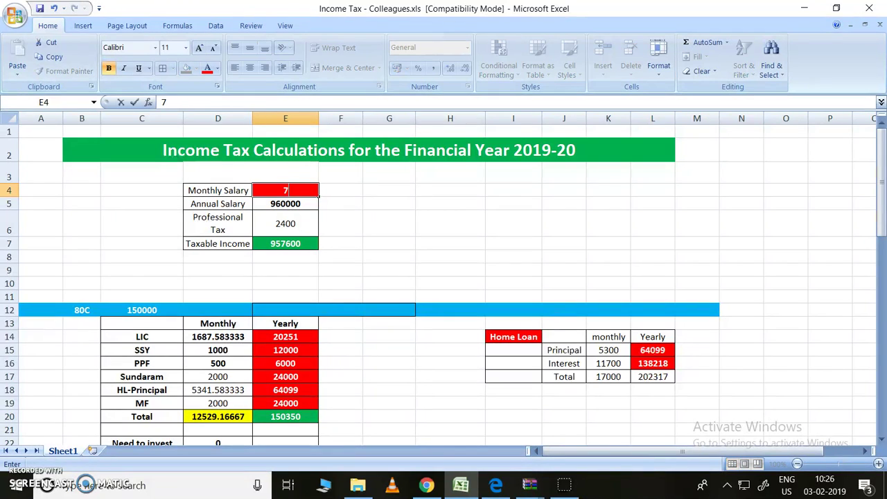
type("0000")
key("Return")
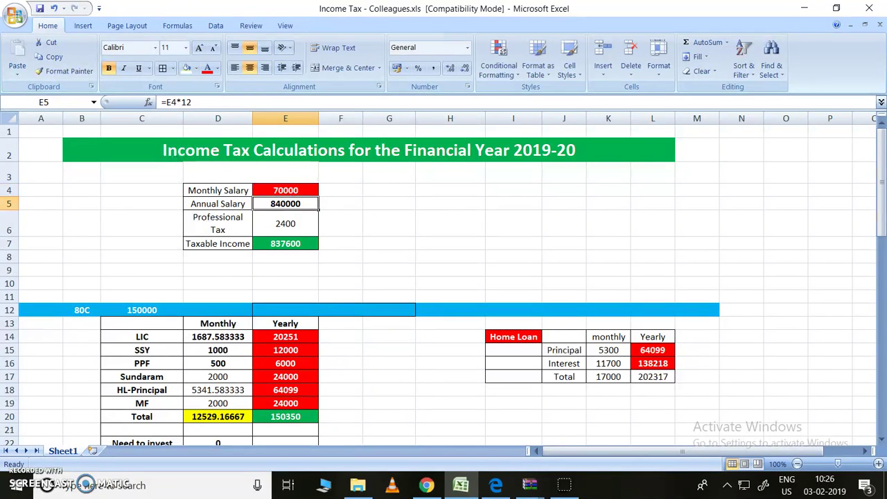
scroll(443, 284, "down", 11)
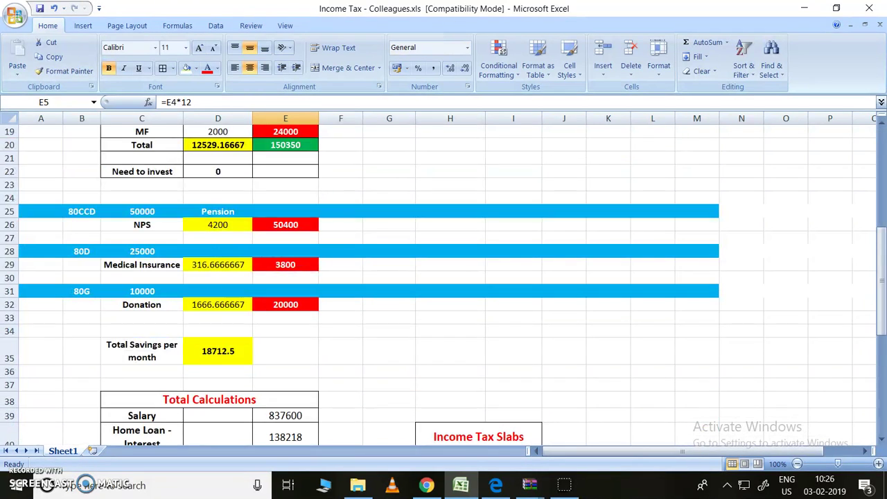
scroll(443, 284, "down", 2)
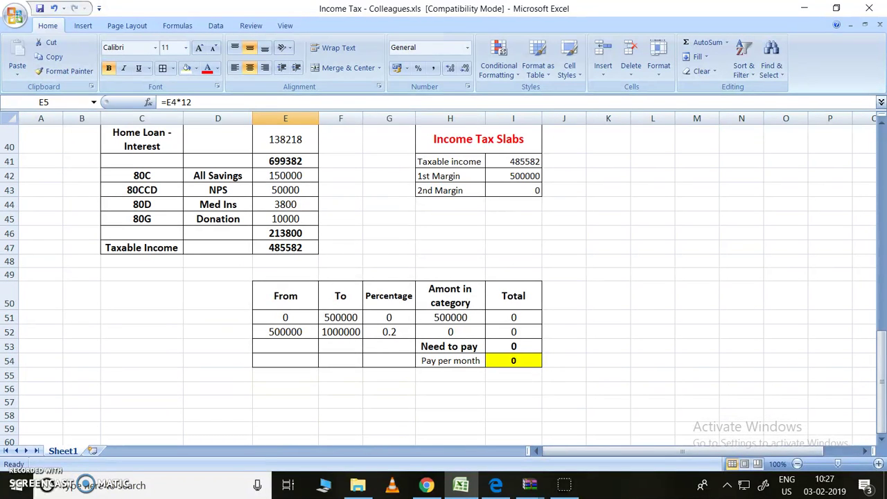
scroll(444, 284, "up", 11)
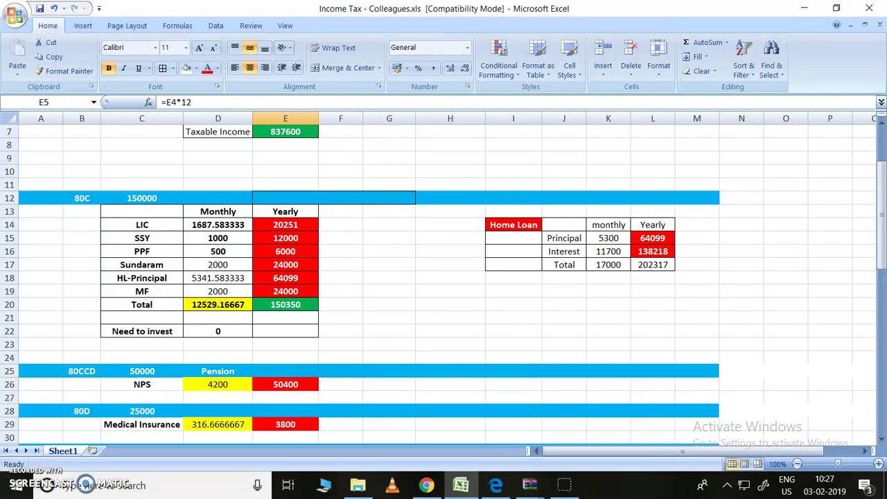
scroll(444, 284, "down", 9)
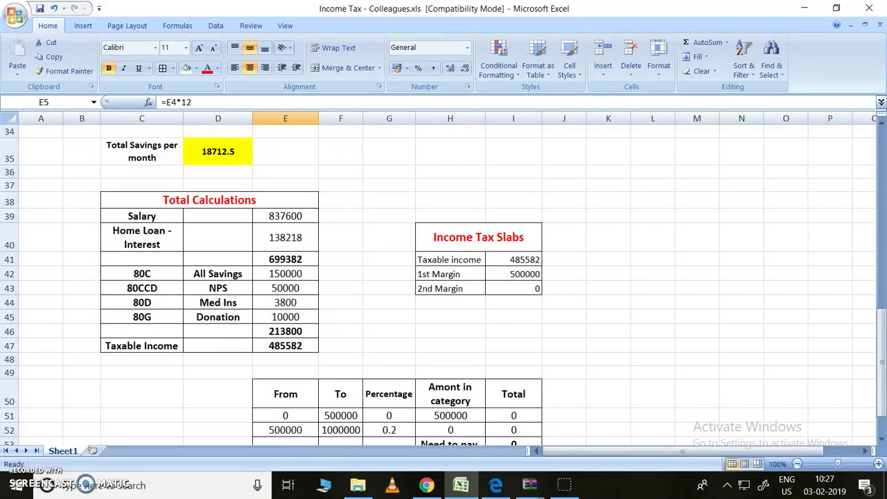
scroll(444, 284, "up", 11)
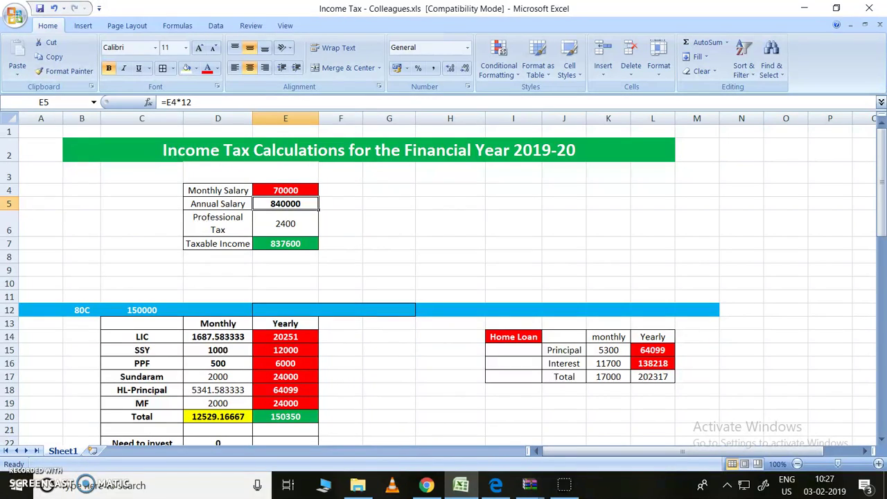
Change the monthly salary to 71200.
left_click(285, 190)
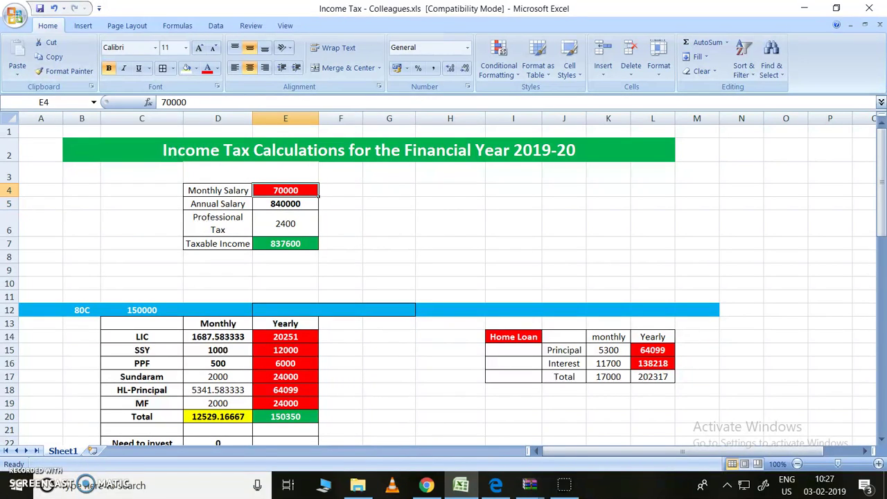
type("71200")
key("Return")
scroll(443, 284, "down", 12)
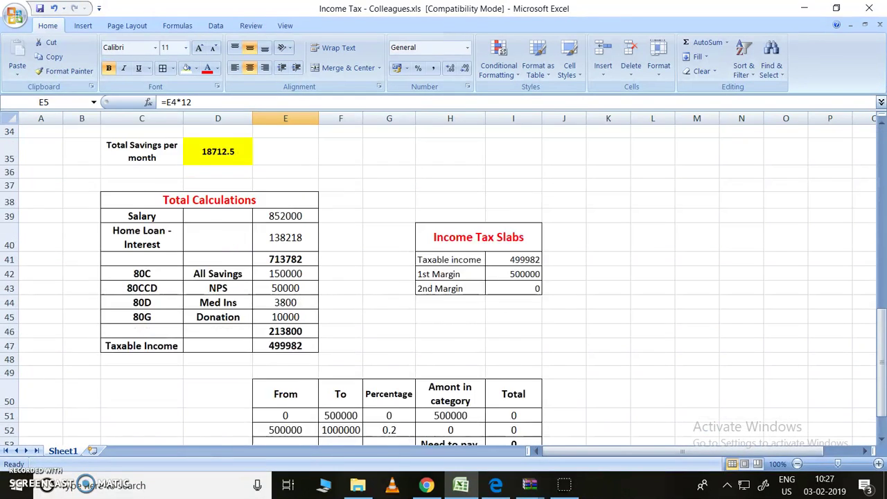
Inspect the Taxable Income formula, accidentally typing 71 over it.
left_click(285, 291)
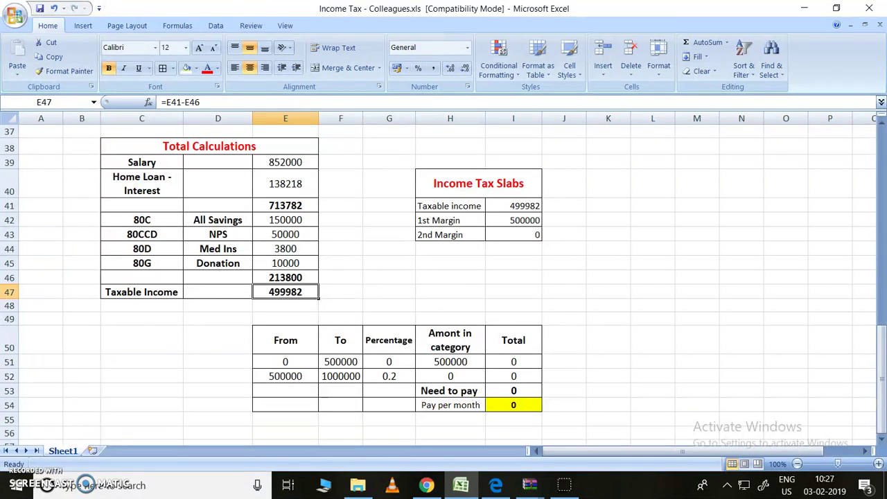
scroll(444, 284, "up", 6)
scroll(443, 284, "up", 6)
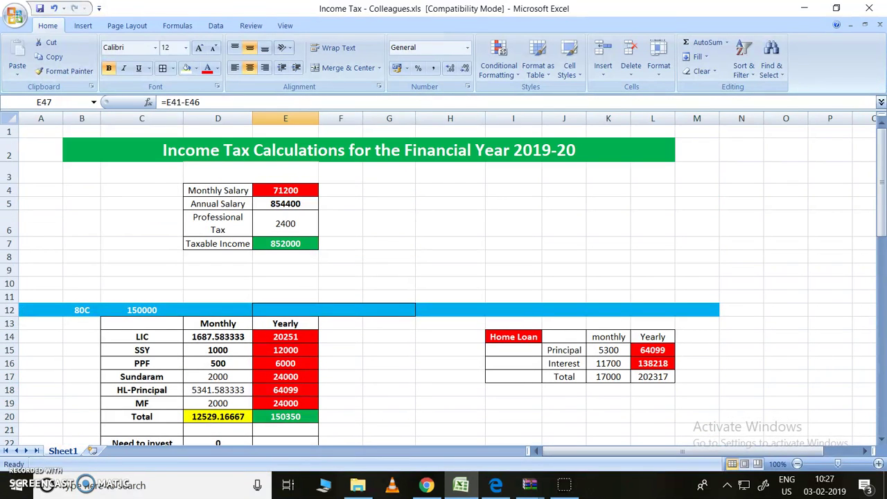
type("71")
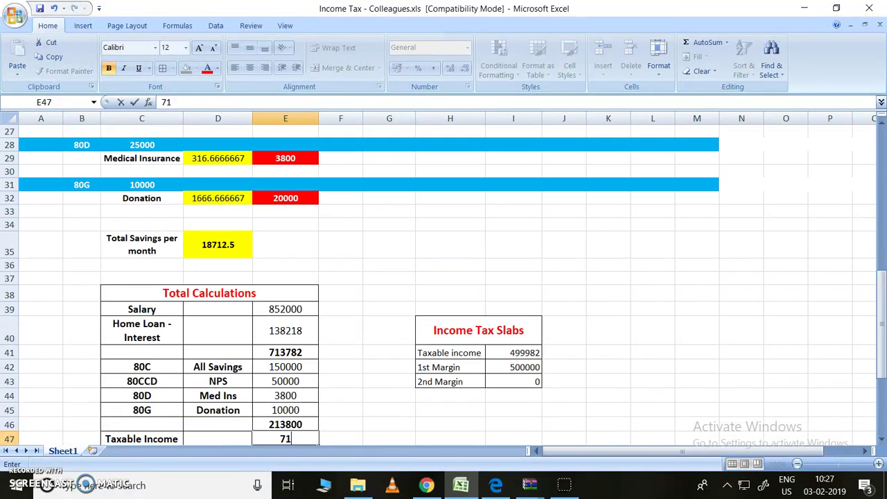
scroll(444, 285, "up", 4)
scroll(444, 284, "up", 5)
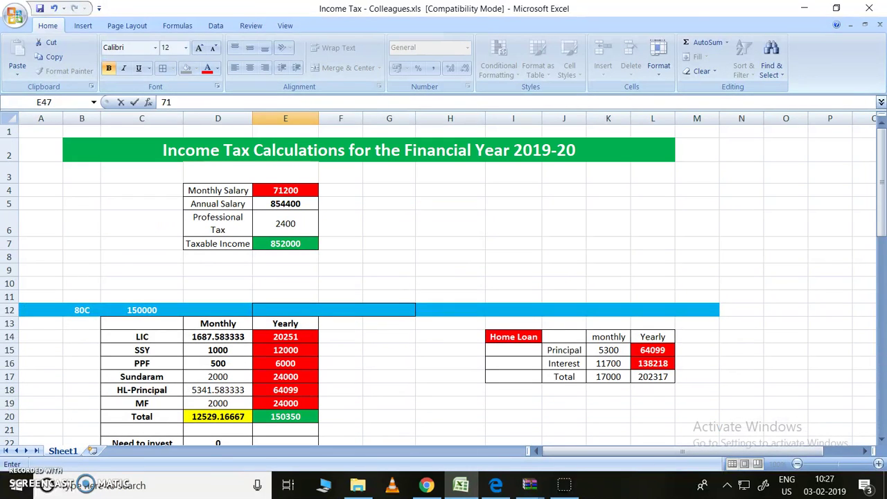
Set the monthly salary in E4 to 71250.
left_click(285, 190)
type("71")
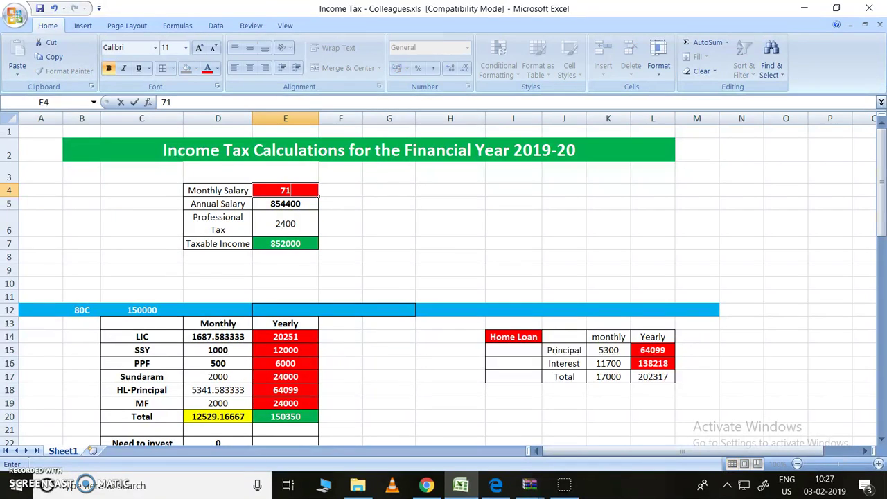
type("250")
key("Return")
scroll(443, 284, "down", 11)
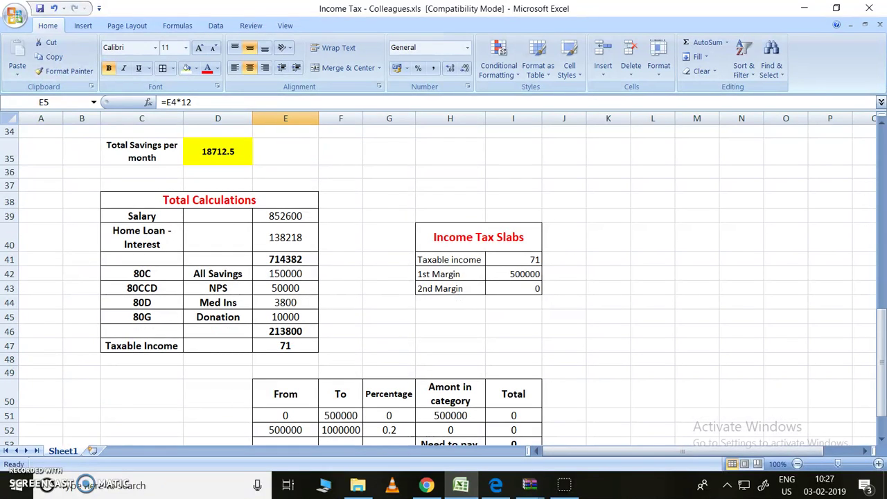
Delete the stray 71 from the Taxable Income cell E47.
left_click(284, 346)
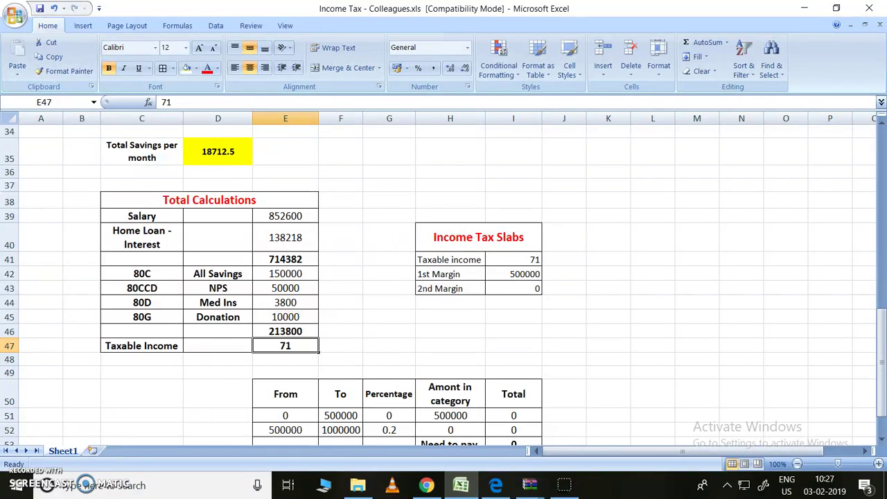
key("F2")
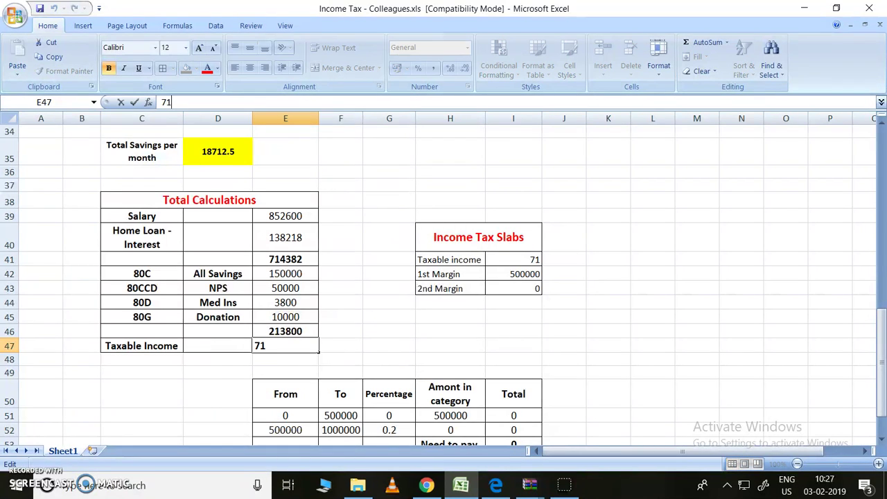
key("BackSpace")
key("BackSpace")
Clear the salary-minus-home-loan subtotal in E41, leaving it empty.
left_click(285, 258)
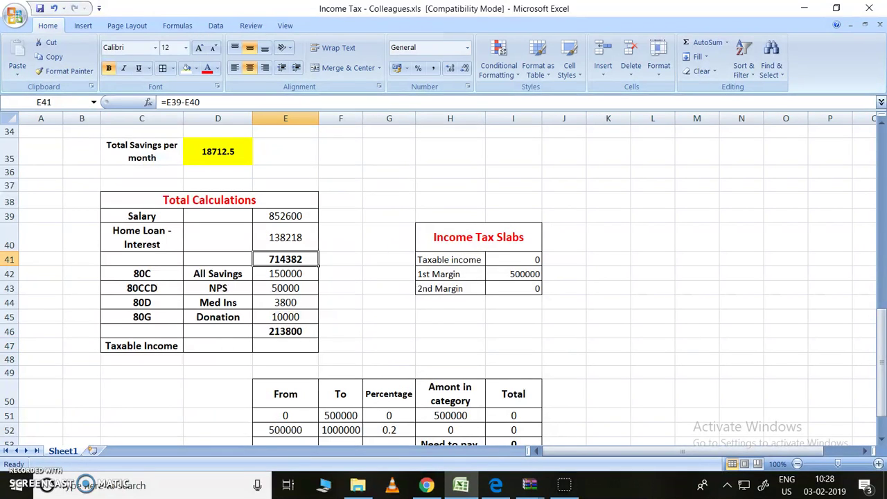
type("-")
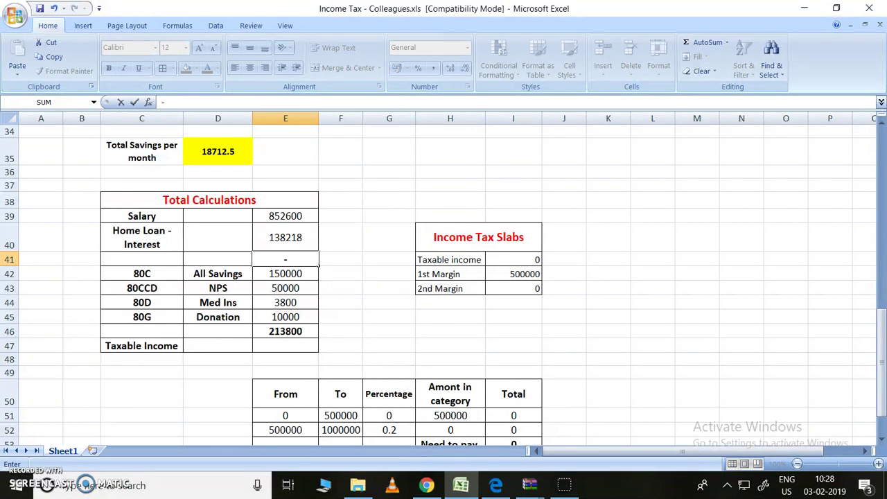
key("BackSpace")
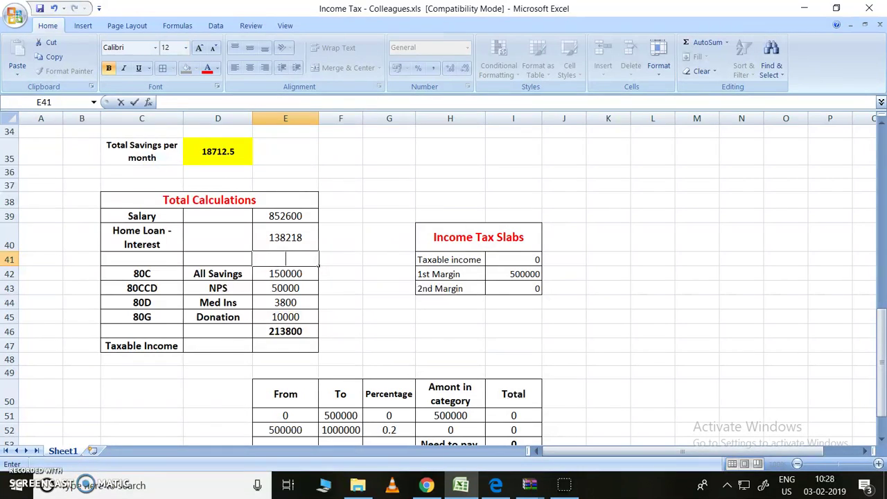
left_click(340, 331)
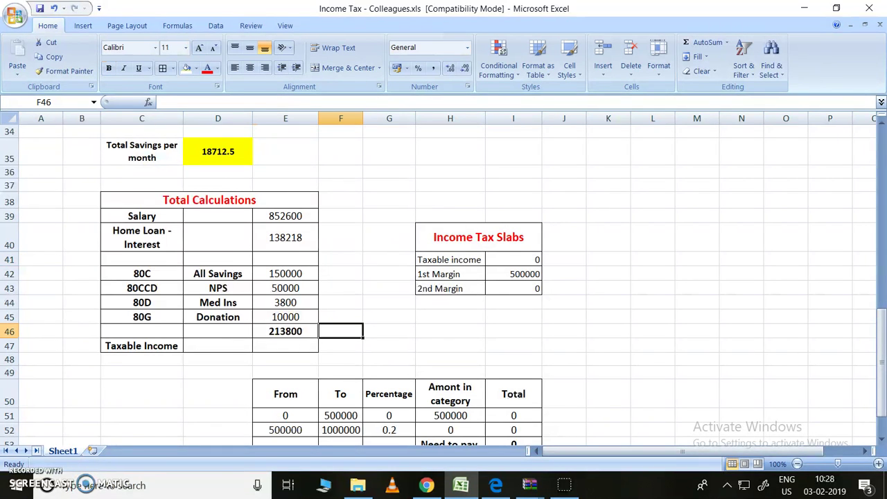
Recalculate and verify taxable income 500582, tax 116.4 and monthly tax 9.7 (=I53/12).
left_click(218, 394)
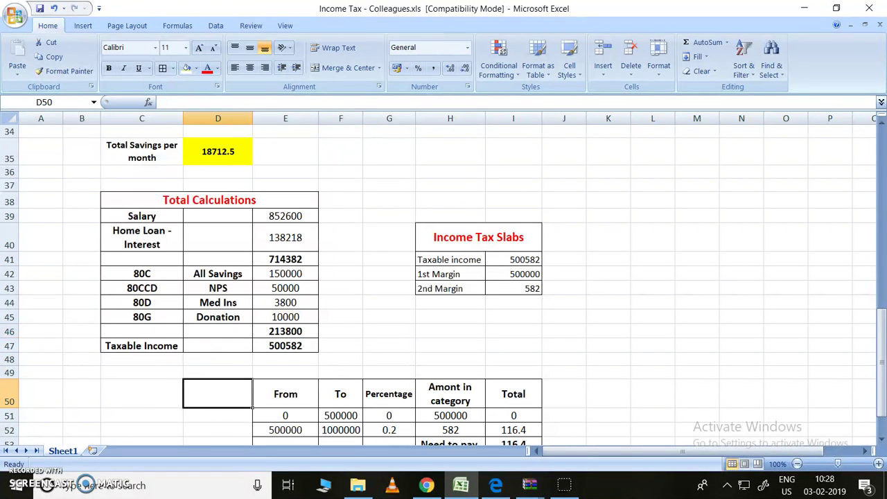
scroll(443, 277, "up", 6)
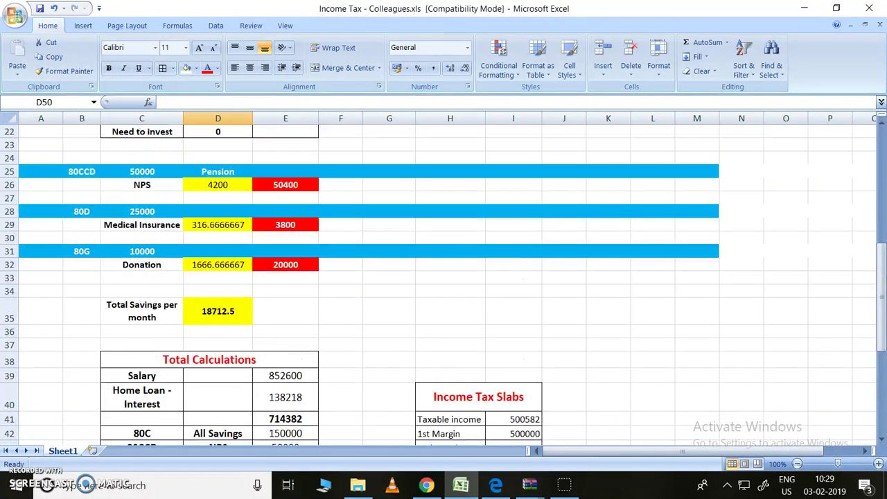
scroll(444, 277, "up", 5)
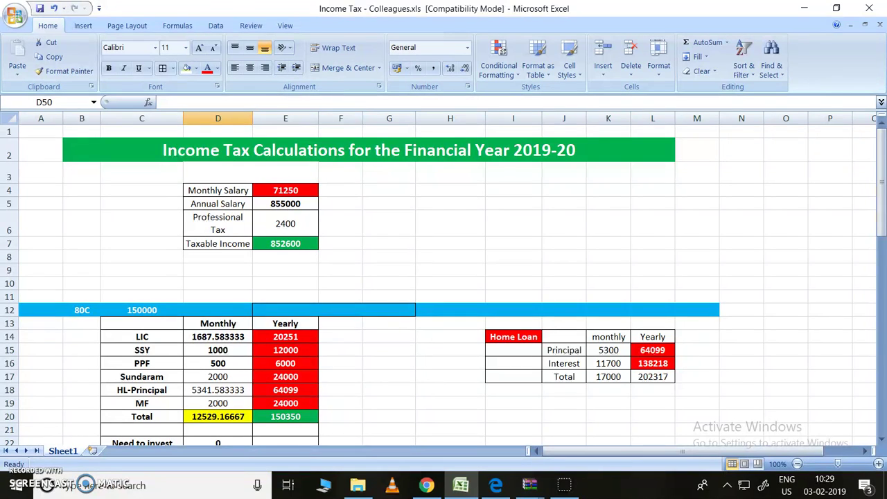
scroll(443, 277, "down", 9)
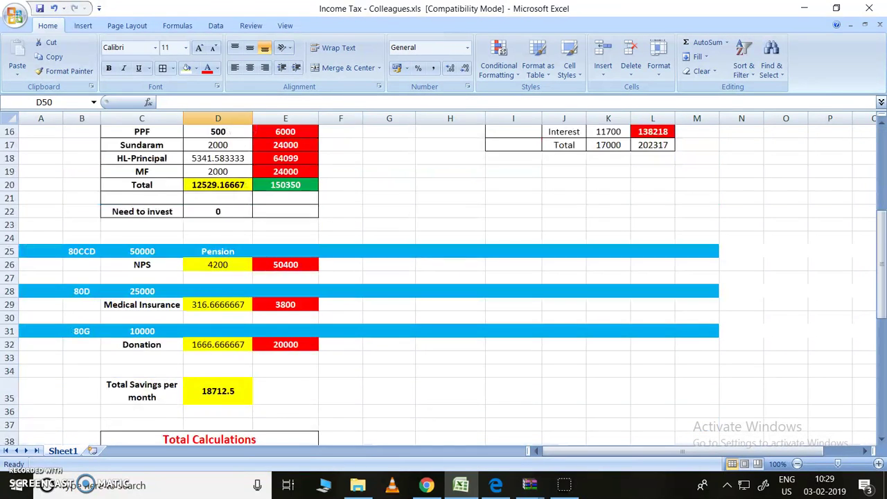
scroll(444, 277, "down", 1)
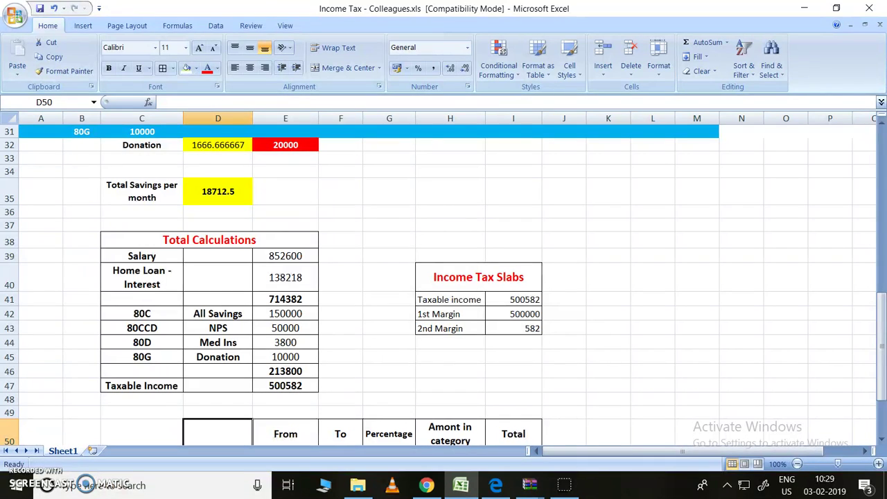
scroll(443, 277, "down", 3)
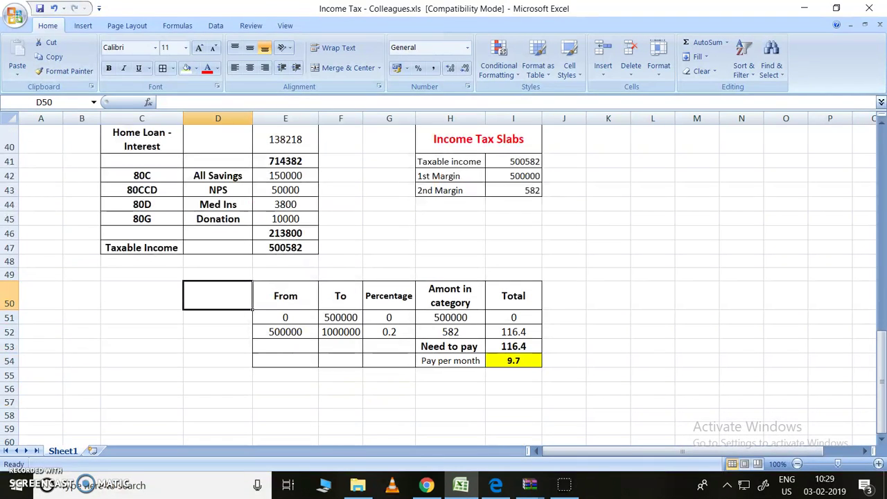
left_click(513, 361)
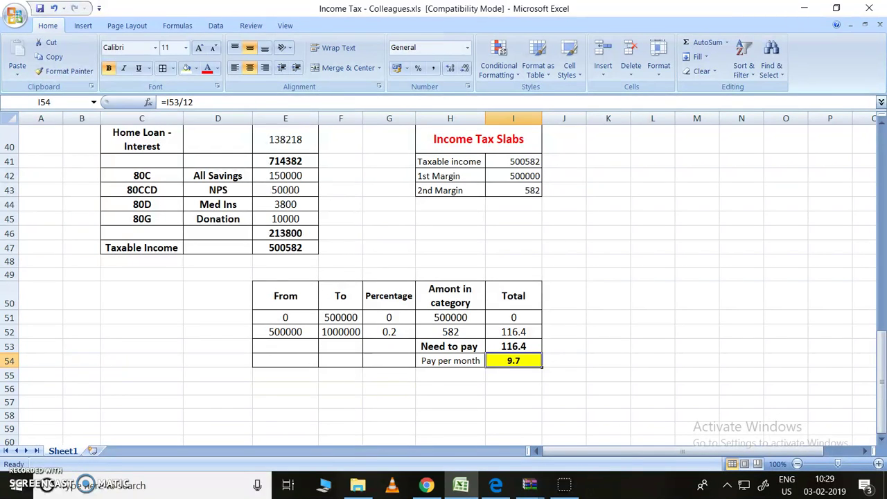
scroll(444, 277, "up", 3)
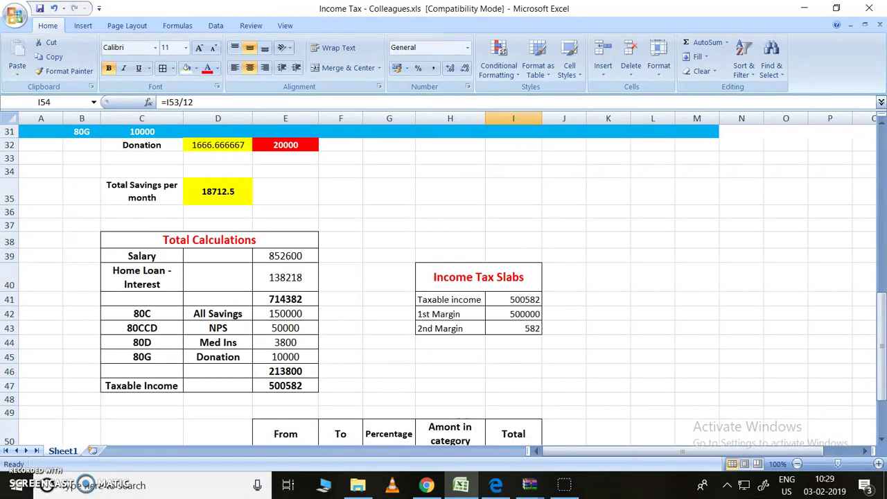
scroll(444, 277, "up", 2)
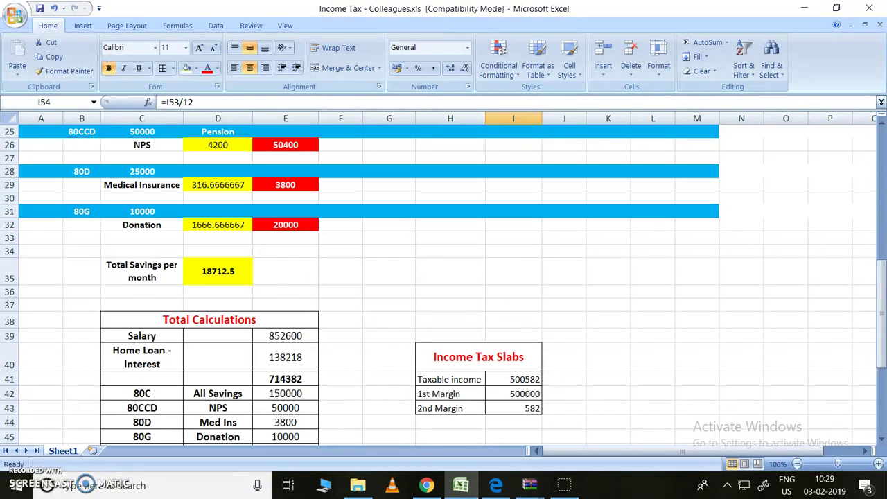
scroll(444, 277, "up", 8)
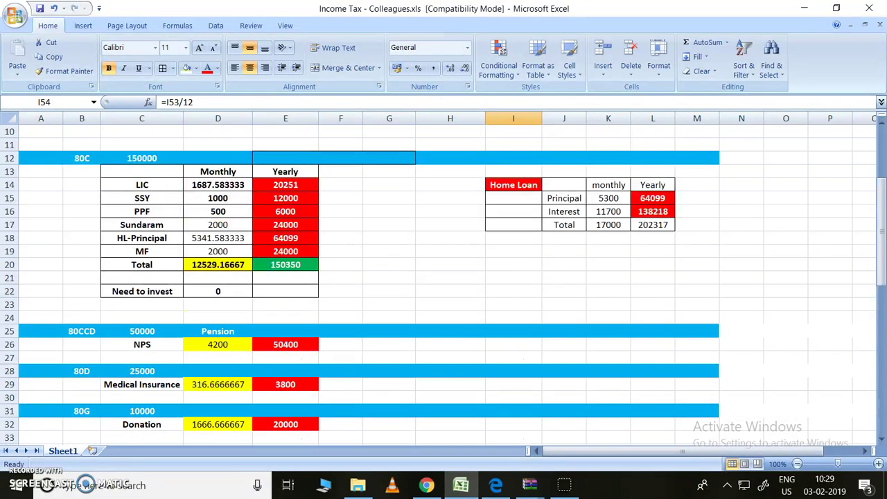